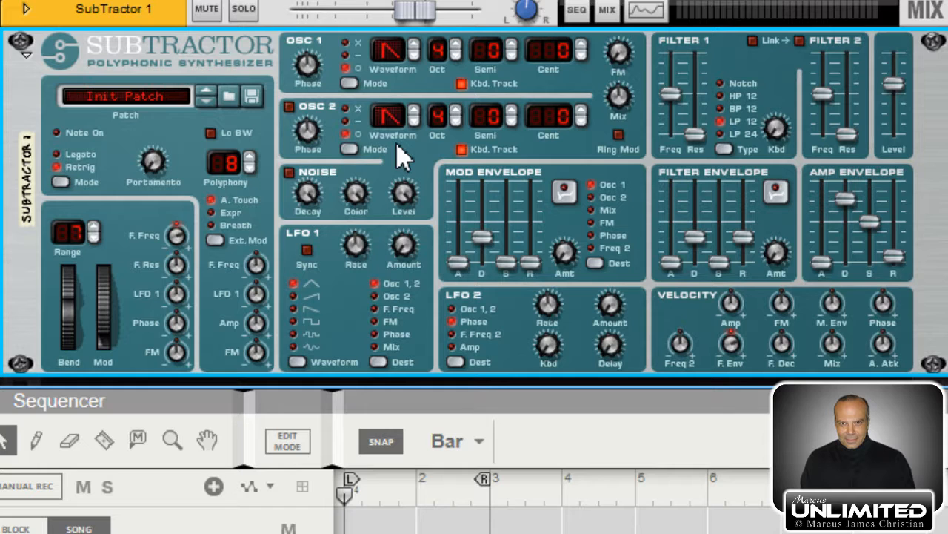
Step: Set the waveform of both oscillators to 5 and turn on oscillator 2
left_click(414, 45)
left_click(414, 45)
left_click(414, 44)
left_click(414, 44)
left_click(414, 111)
left_click(414, 111)
left_click(414, 112)
left_click(414, 111)
left_click(290, 107)
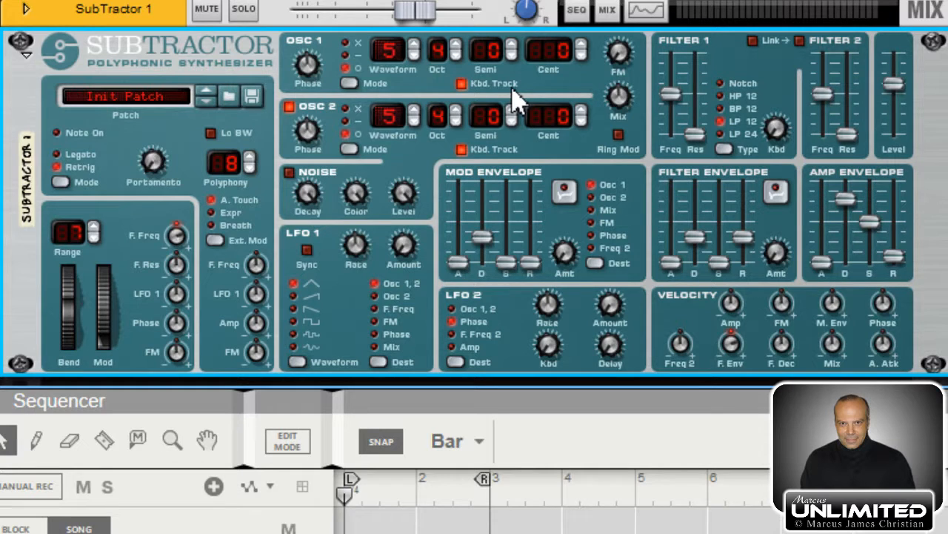
Step: Try detuning oscillator 1 to 3 cents and oscillator 2 slightly flat, and return both cent values to 0
left_click(582, 46)
left_click(583, 46)
left_click(583, 46)
left_click(581, 123)
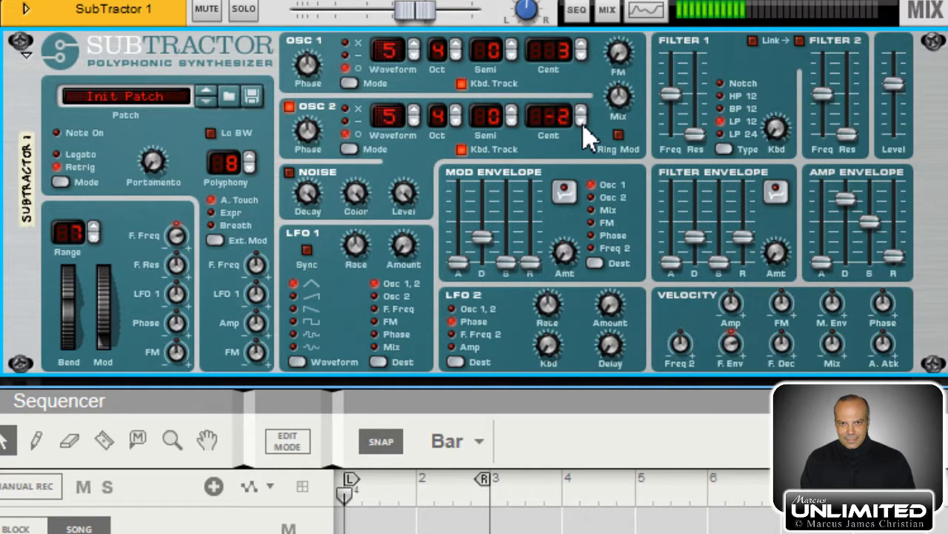
left_click(581, 123)
left_click(581, 122)
left_click(582, 111)
left_click(582, 111)
left_click(582, 111)
left_click(581, 55)
left_click(582, 55)
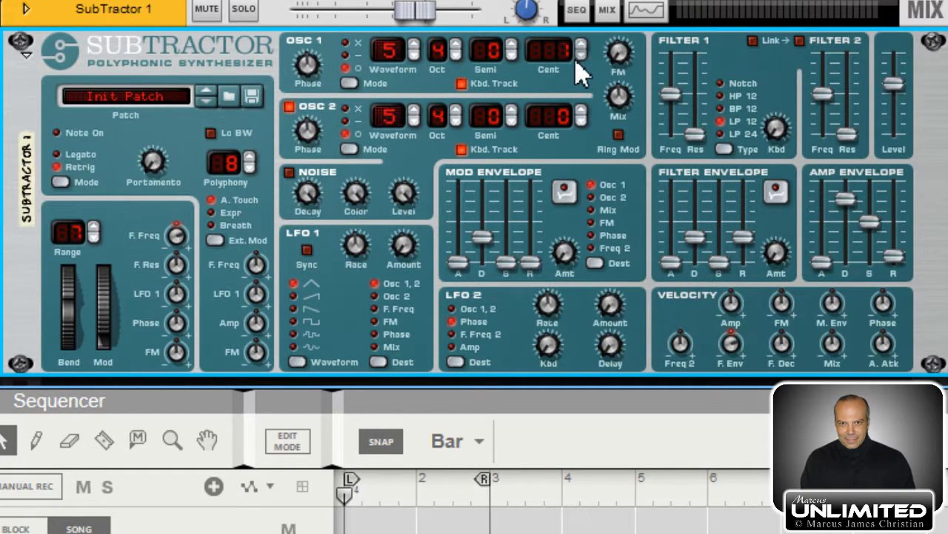
left_click(582, 55)
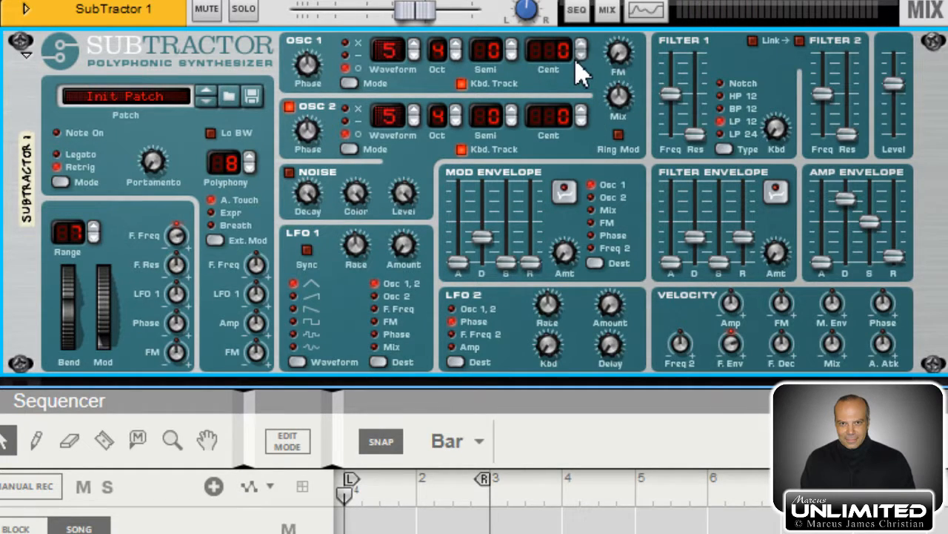
Step: Tune oscillator 1 up to 7 semitones
left_click(511, 49)
left_click(512, 49)
left_click(512, 49)
left_click(511, 49)
left_click(511, 49)
left_click(511, 48)
left_click(511, 49)
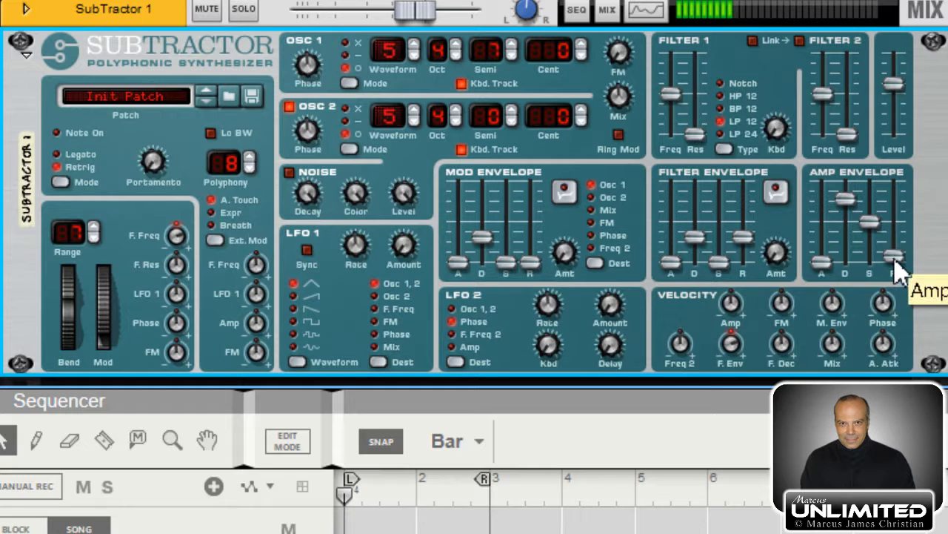
Step: Raise the amp envelope's release to just above mid-range, try a slower attack, and return the attack to 0
left_click_drag(895, 264, 896, 221)
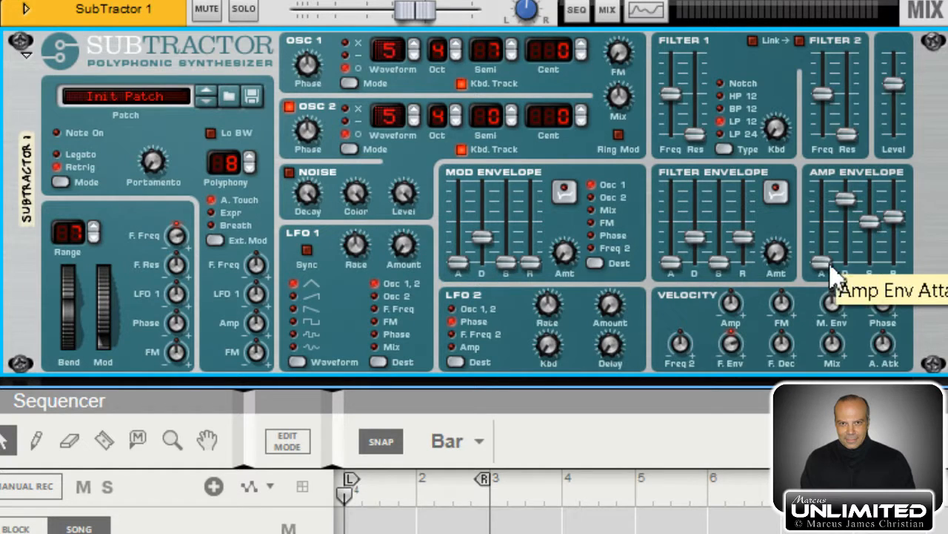
left_click_drag(826, 258, 827, 219)
left_click_drag(824, 220, 826, 296)
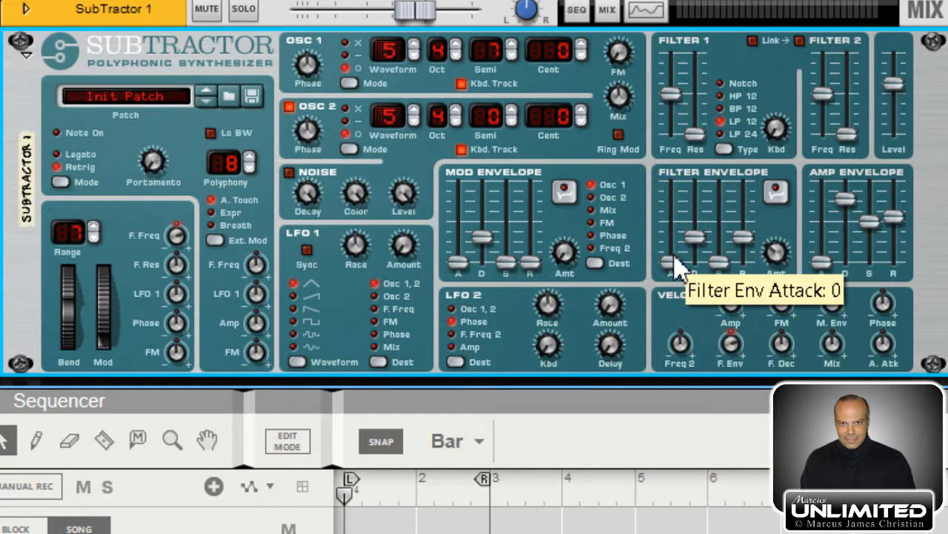
Step: Raise the filter envelope's attack, decay and release to around mid-range and reset the velocity control of the filter envelope to its centre
left_click_drag(675, 259, 674, 218)
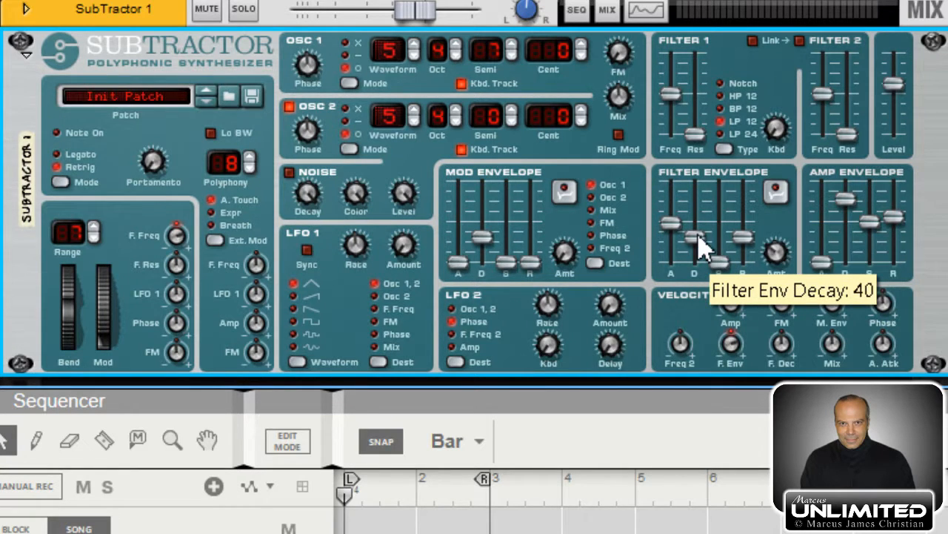
left_click_drag(699, 234, 698, 219)
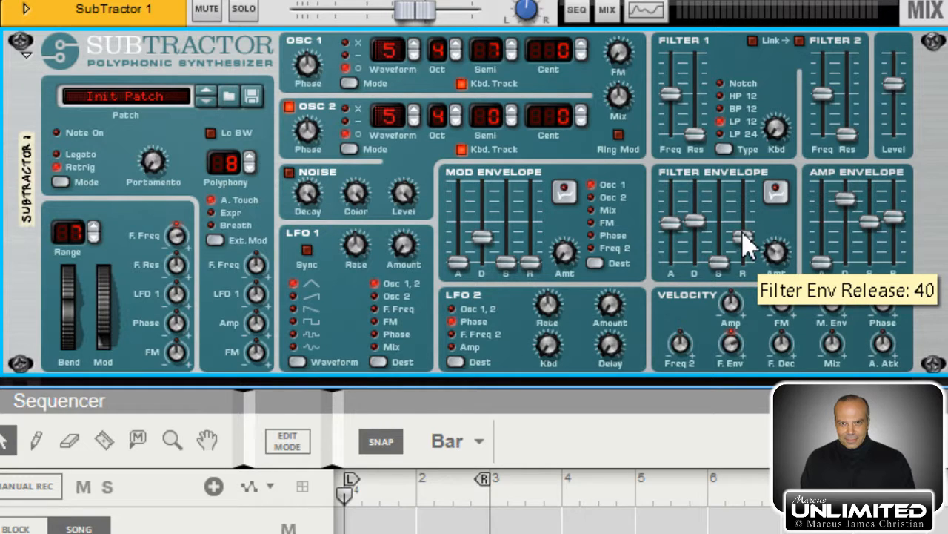
left_click_drag(744, 234, 744, 223)
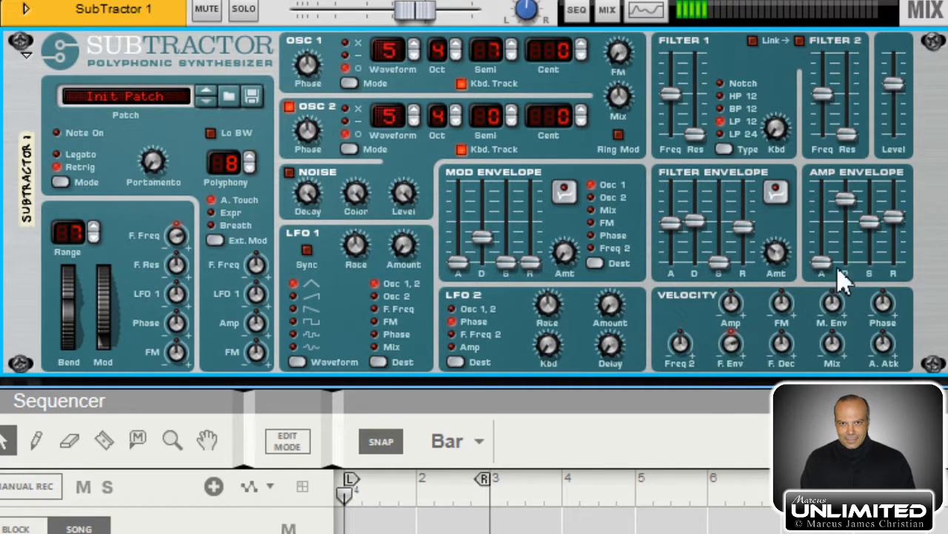
left_click_drag(727, 354, 733, 373)
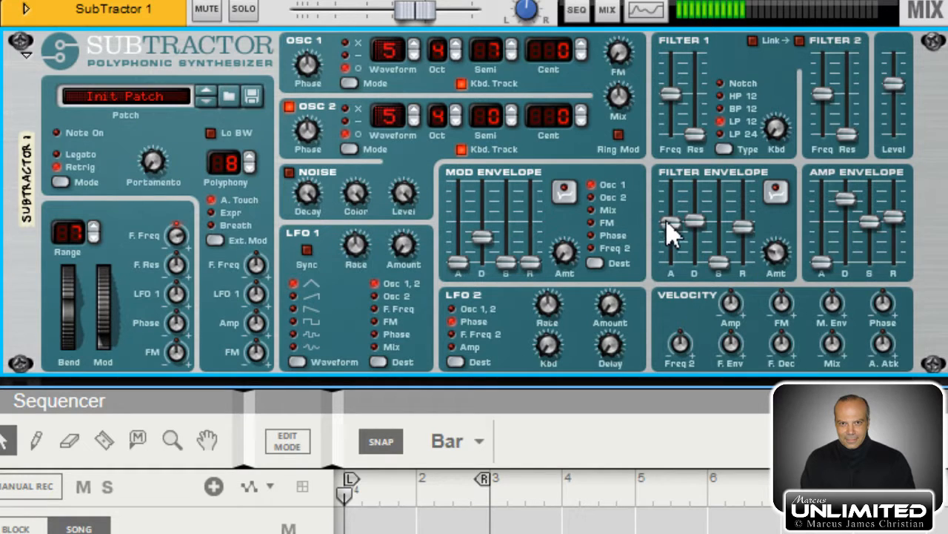
left_click_drag(669, 224, 677, 218)
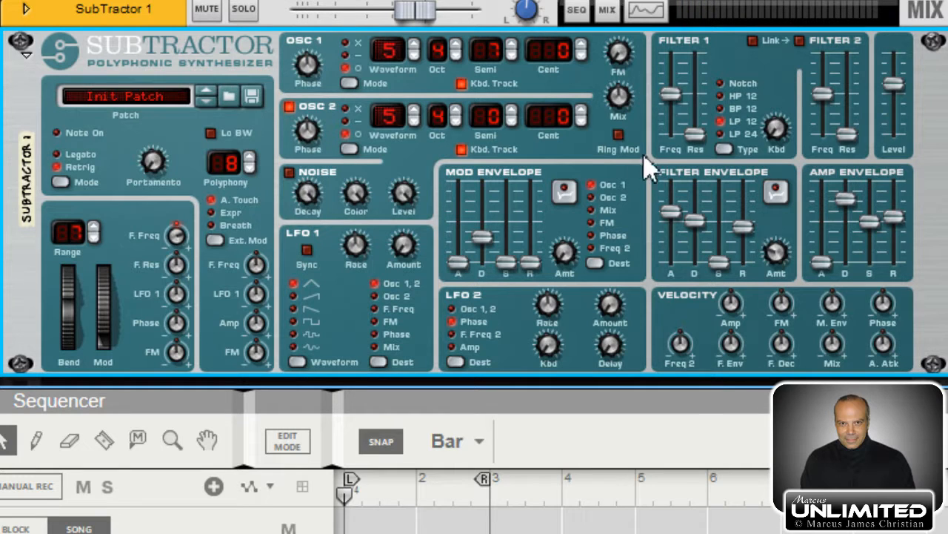
Step: Switch Filter 1 to LP 24, and detune oscillator 1 to 5 cents and oscillator 2 to -5 cents
left_click(718, 134)
left_click(582, 46)
left_click(582, 46)
left_click(582, 46)
left_click(582, 45)
left_click(582, 46)
left_click(582, 123)
left_click(582, 125)
left_click(583, 124)
left_click(583, 125)
left_click(583, 125)
Step: Shape the mod envelope by adjusting its amount, raising its decay slightly and turning on envelope inversion
left_click_drag(563, 250, 560, 220)
mouse_move(486, 252)
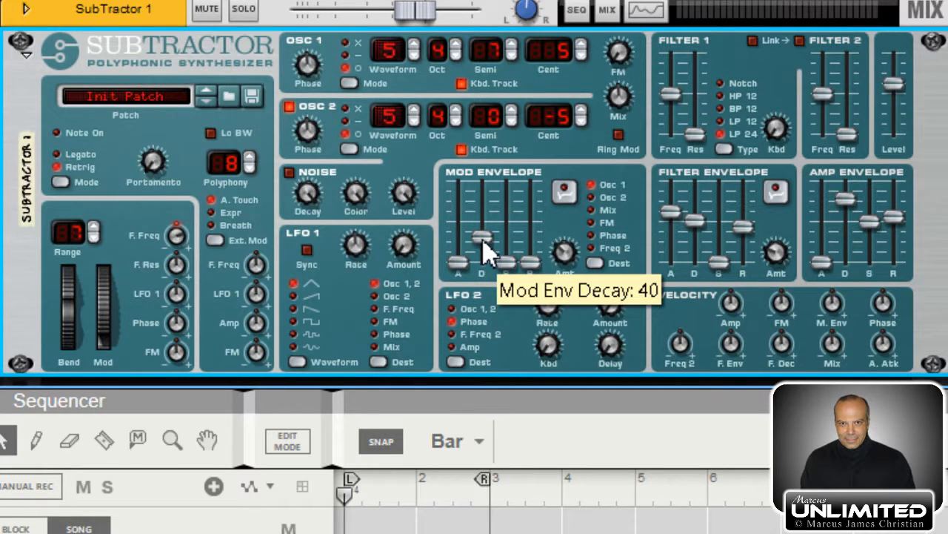
left_click_drag(484, 240, 483, 236)
mouse_move(458, 212)
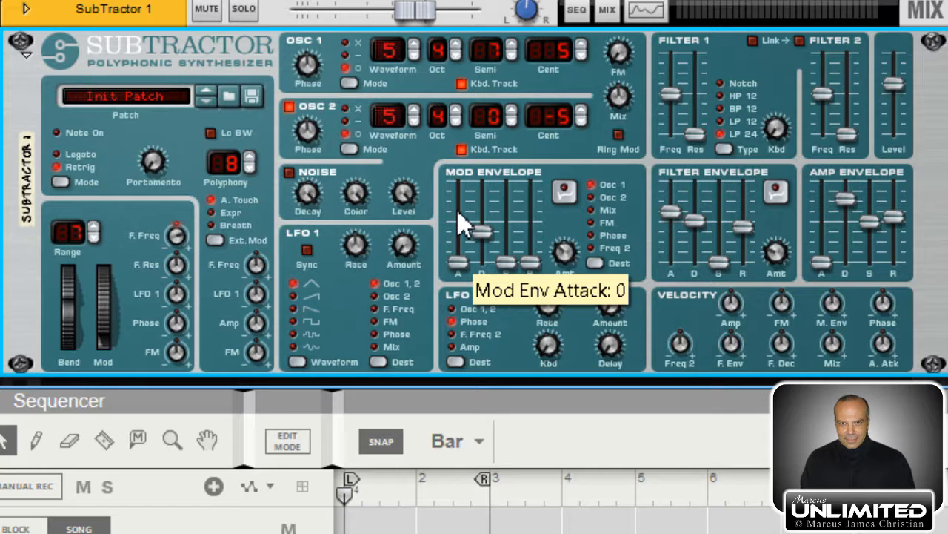
mouse_move(509, 243)
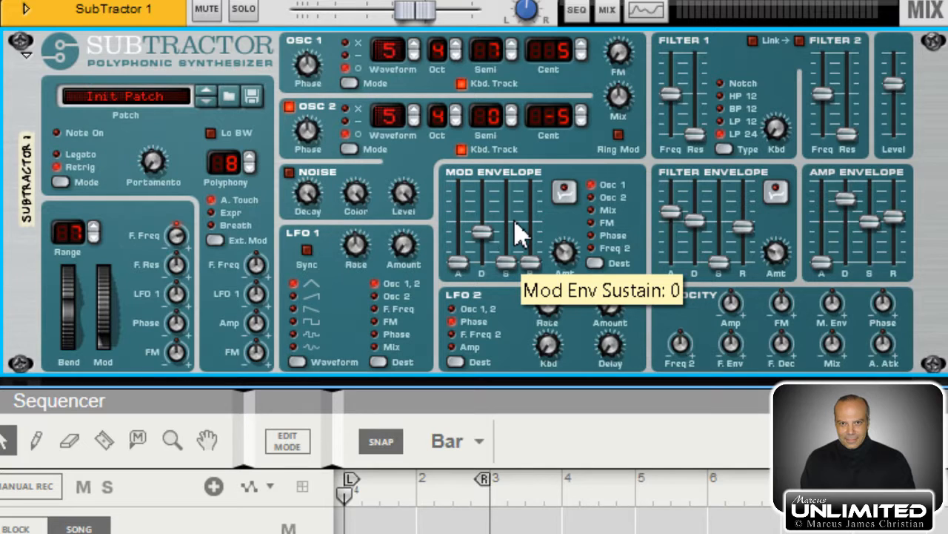
left_click(568, 195)
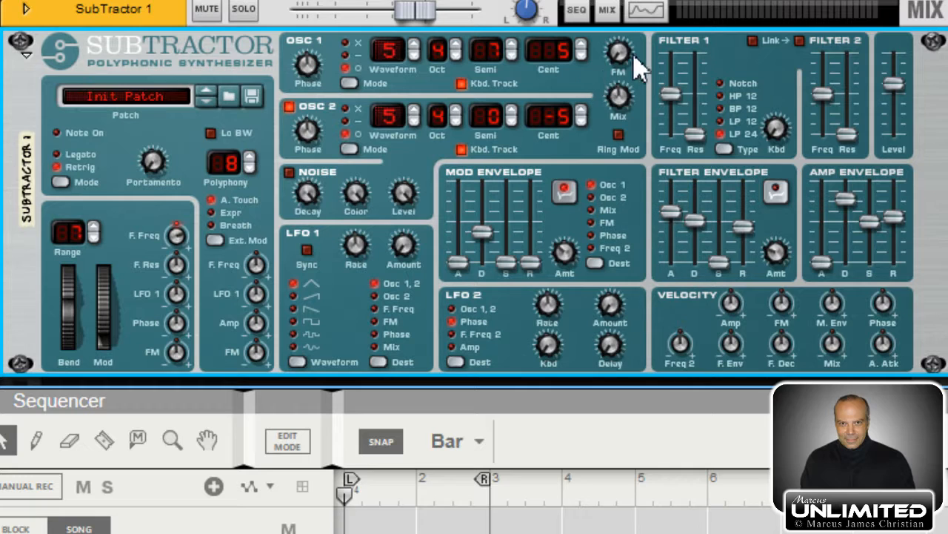
Step: Try a higher FM amount between the two oscillators and bring it back down
mouse_move(621, 65)
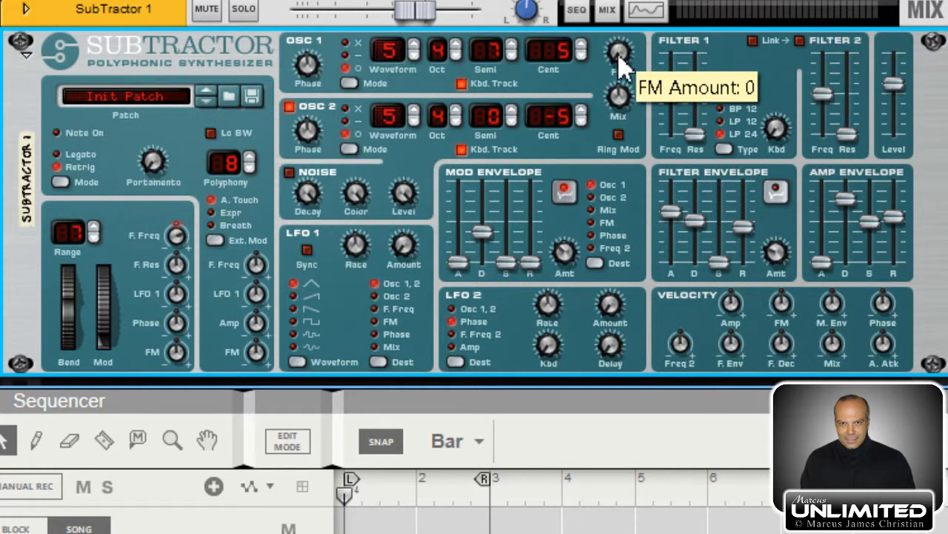
left_click_drag(621, 65, 634, 11)
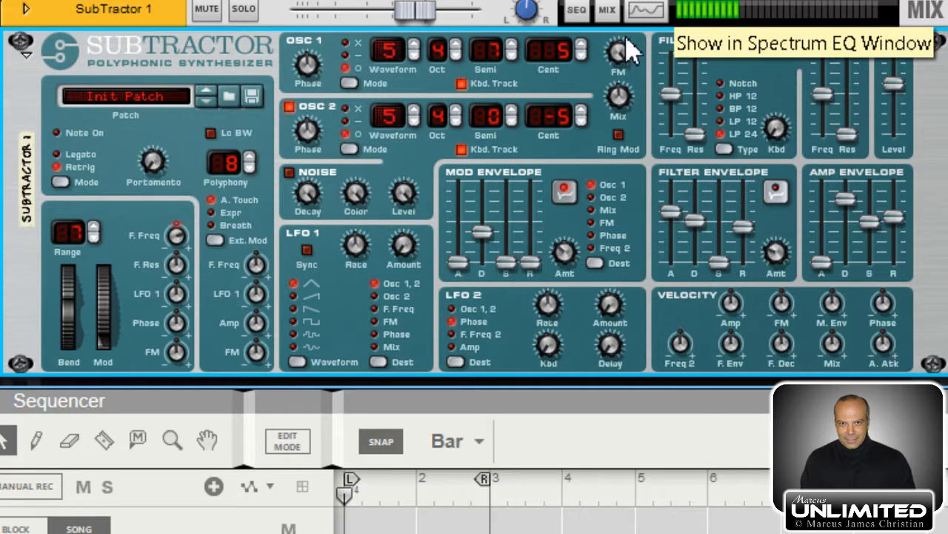
mouse_move(629, 59)
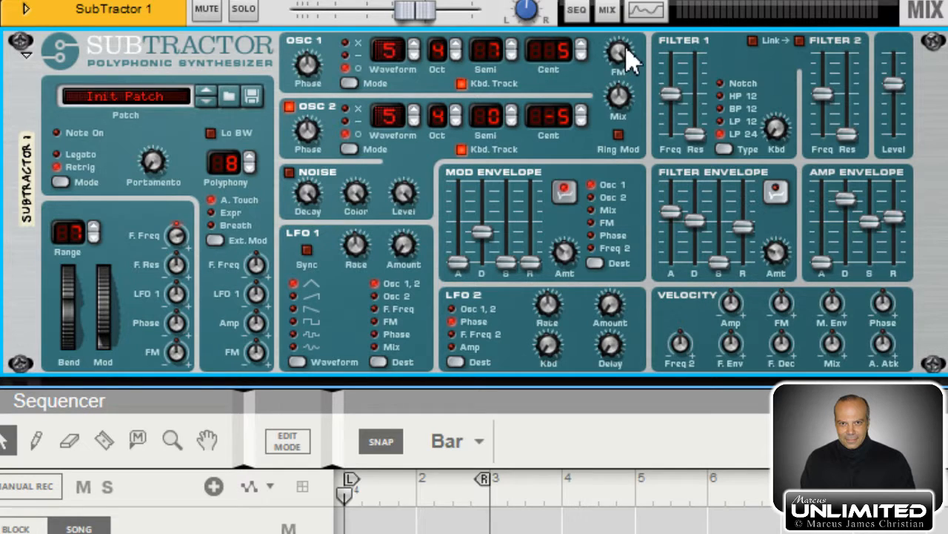
left_click_drag(624, 54, 645, 122)
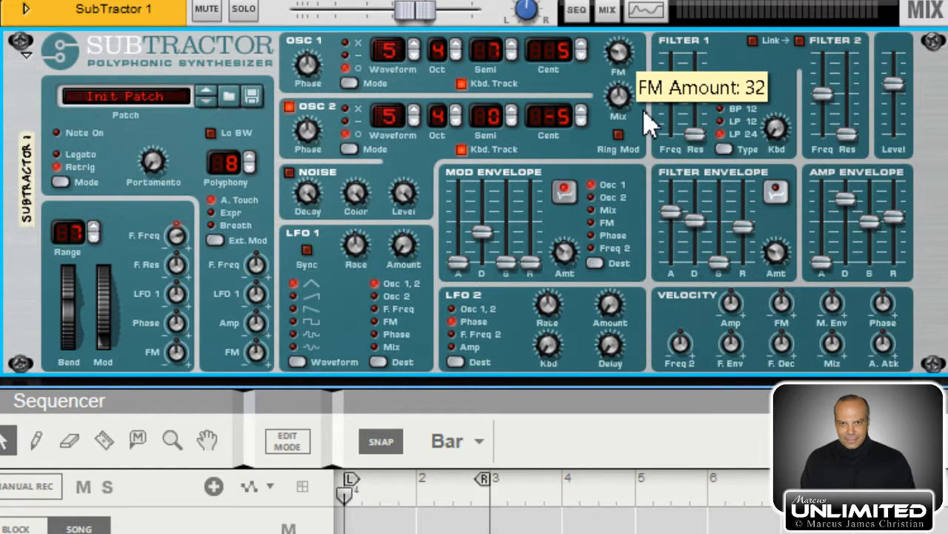
left_click_drag(645, 124, 672, 197)
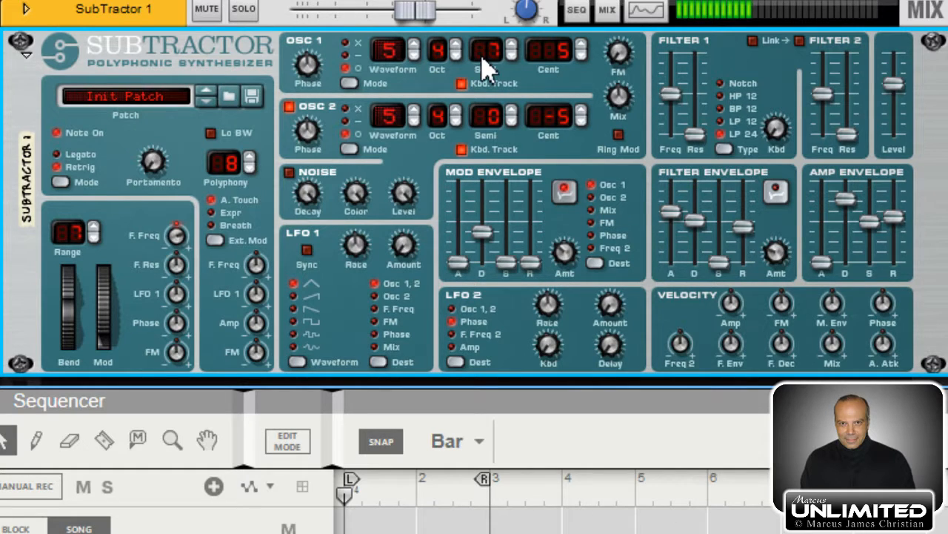
mouse_move(482, 58)
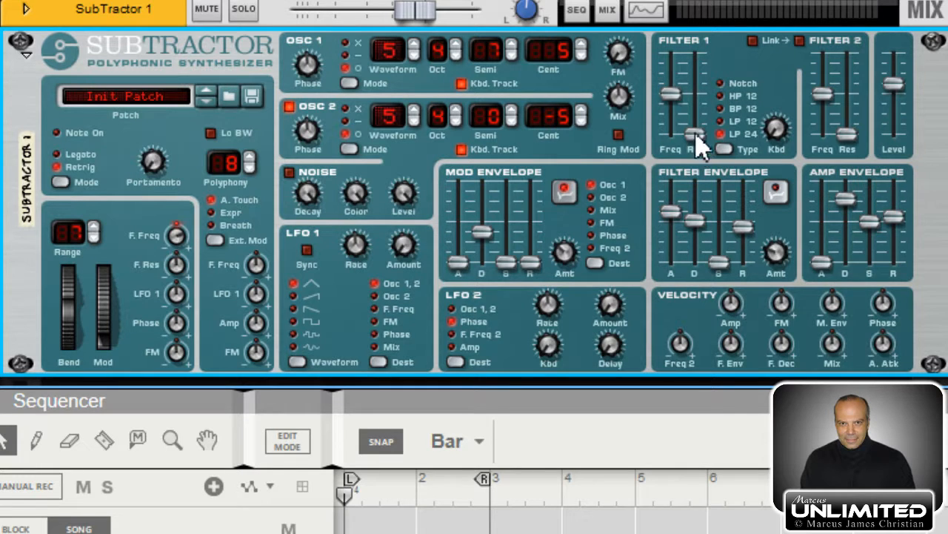
Step: Raise Filter 1's resonance to 50 and settle it at a slightly lower level
mouse_move(695, 139)
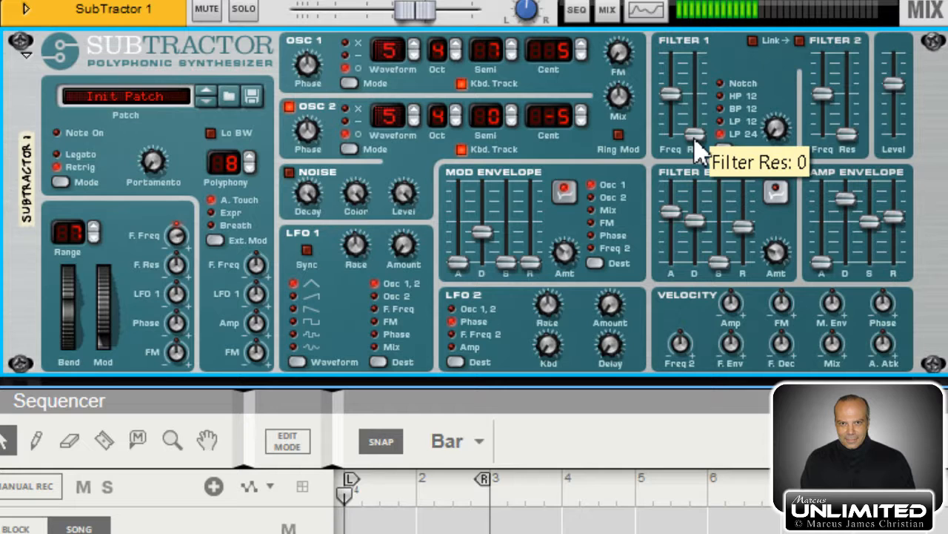
left_click_drag(695, 139, 684, 109)
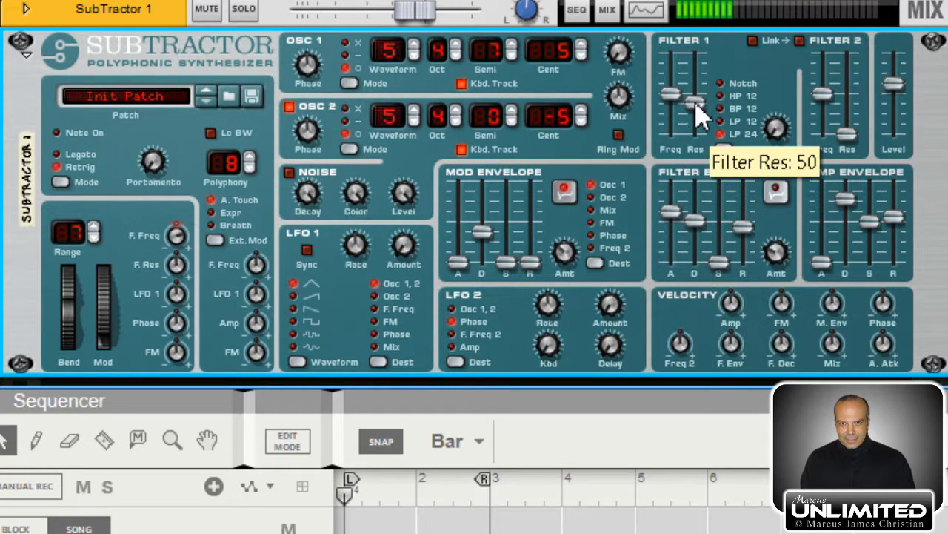
left_click_drag(696, 104, 698, 116)
left_click_drag(700, 119, 701, 123)
left_click_drag(695, 123, 691, 115)
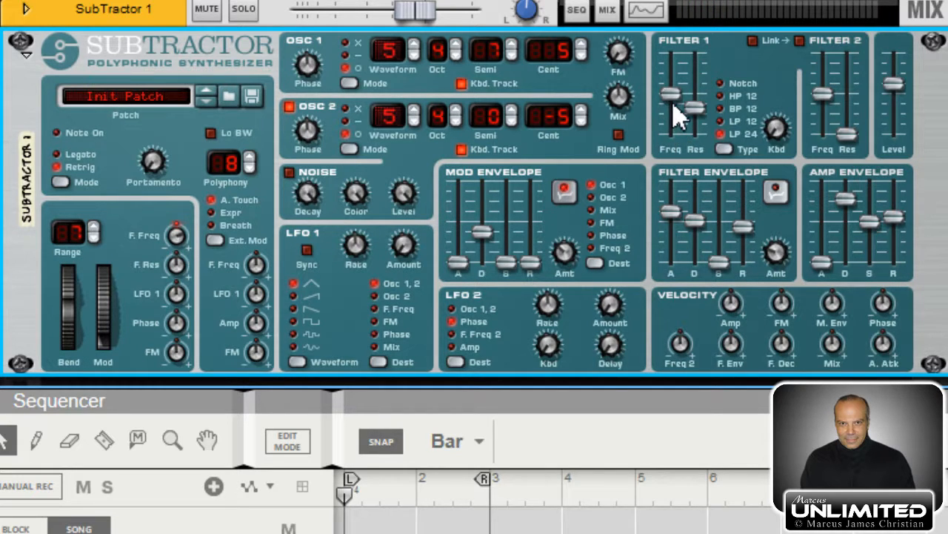
Step: Try sweeping Filter 1's frequency down to 0 and reset it to 64
mouse_move(675, 117)
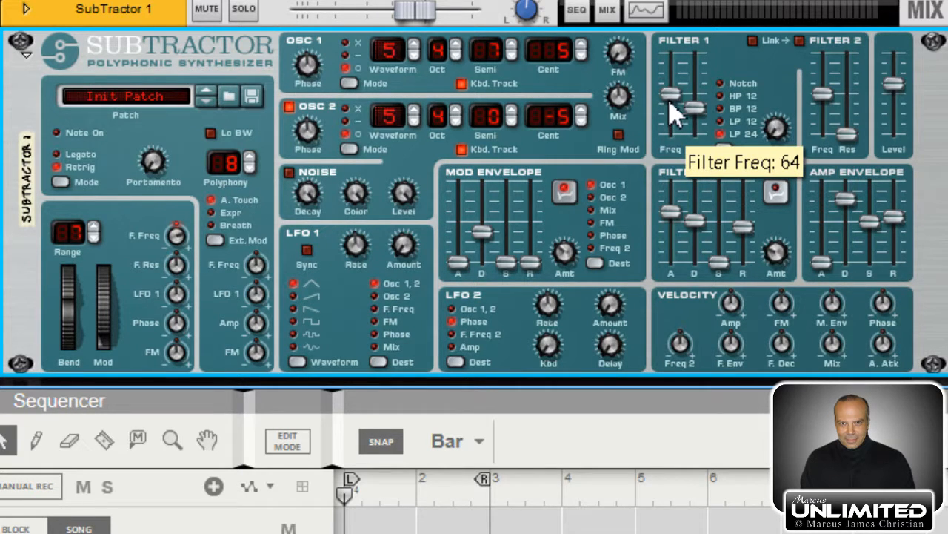
left_click_drag(671, 94, 668, 118)
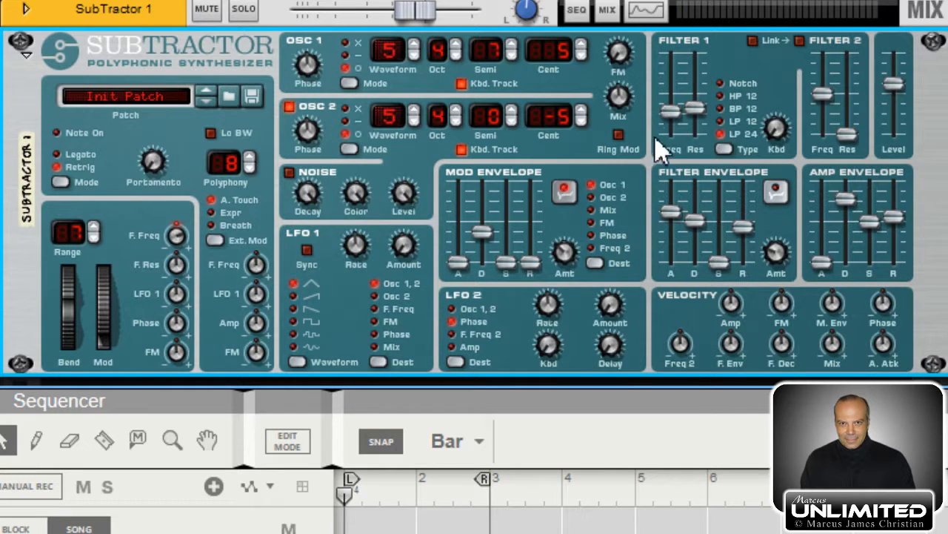
left_click(671, 154)
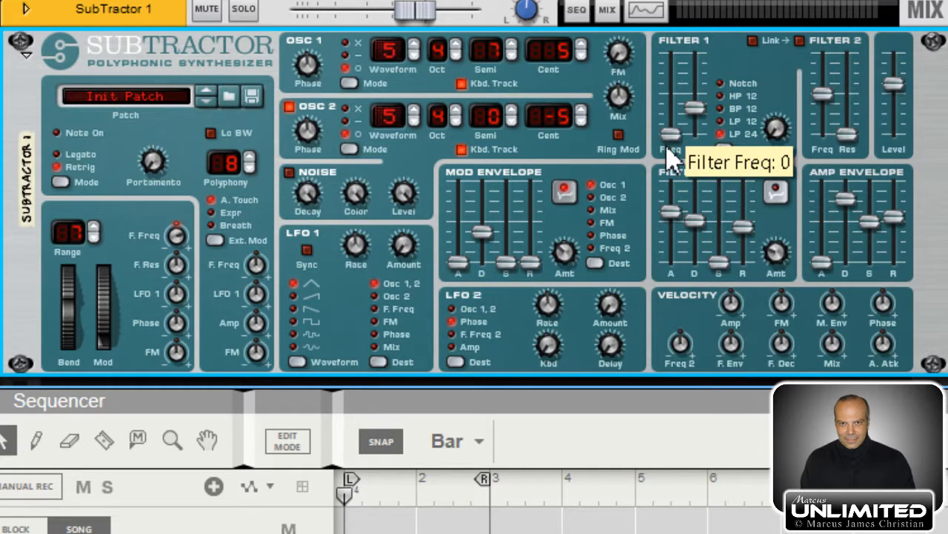
left_click(664, 152, "ctrl")
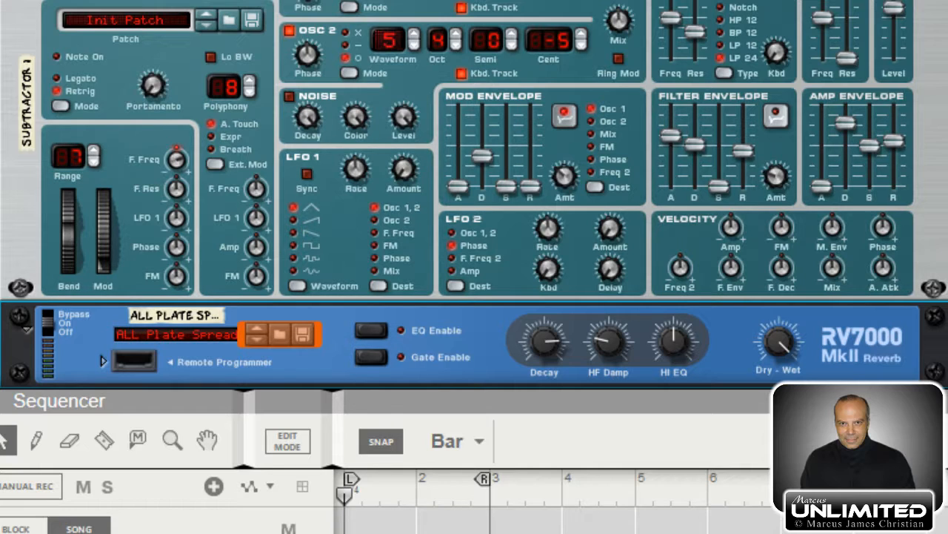
Step: Load the ALL FilmScore patch into the RV7000 MkII reverb
left_click_drag(2, 200, 182, 333)
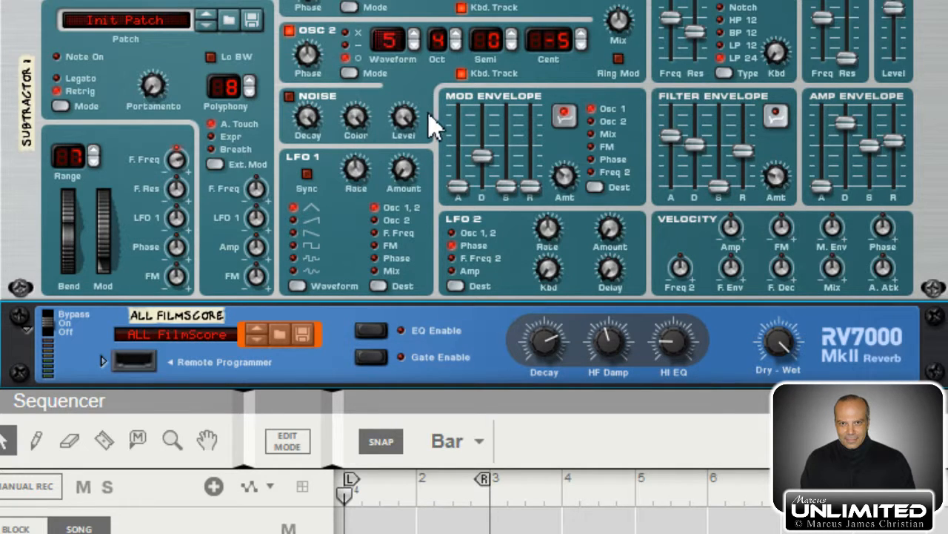
Step: Try lowering the SubTractor's output level and undo the change
scroll(430, 115, "up", 2)
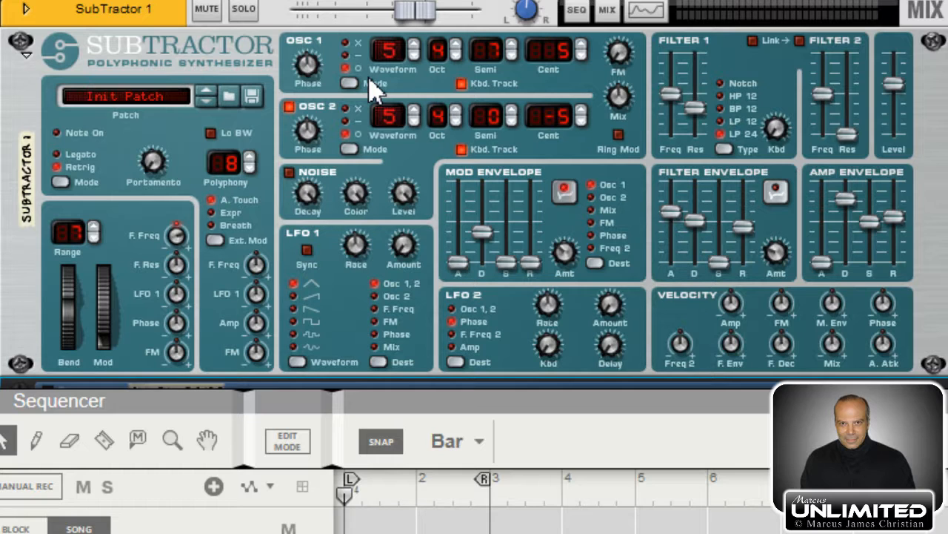
mouse_move(894, 85)
left_mouse_down()
mouse_move(896, 126)
mouse_move(895, 90)
left_mouse_up()
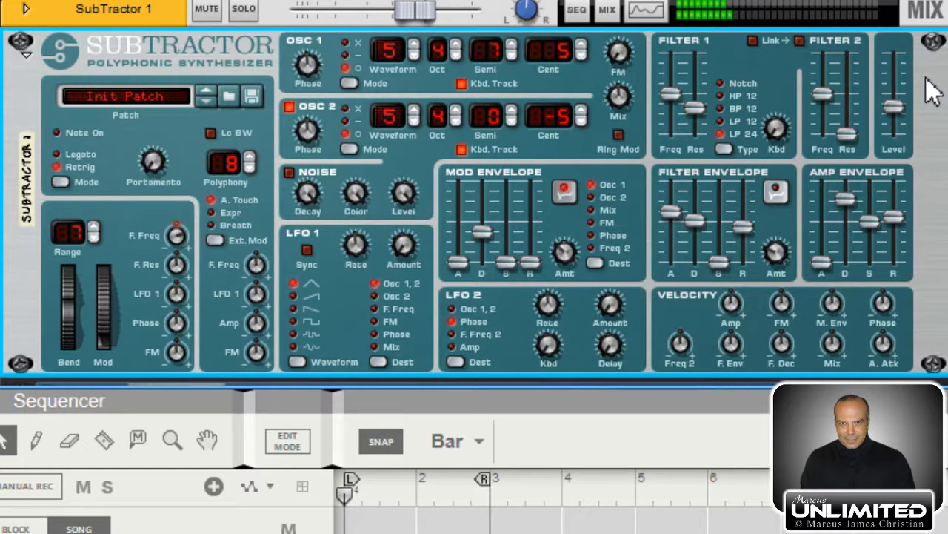
key("ctrl+z")
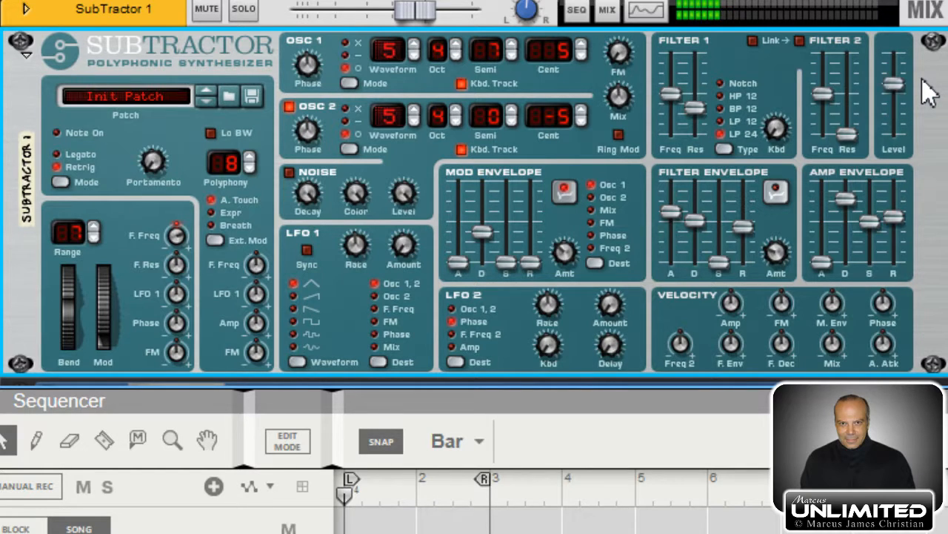